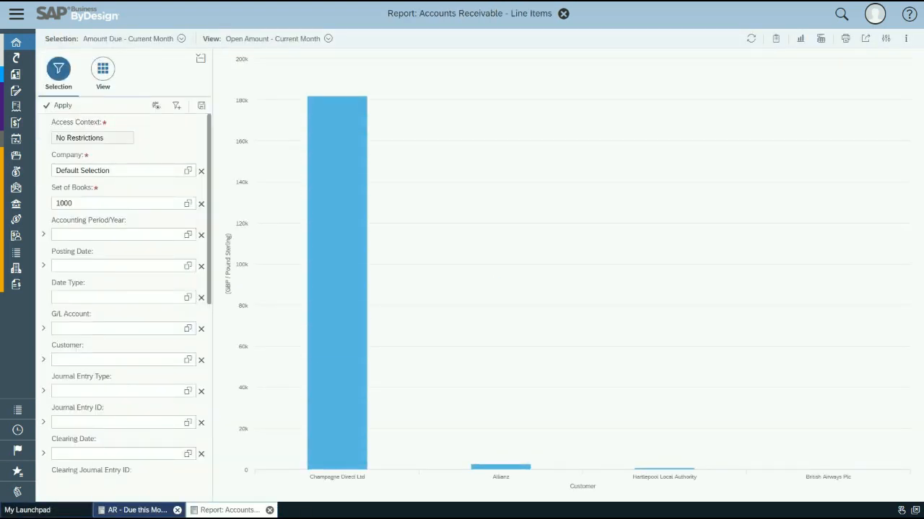
Step: Show the open amounts as both chart and table, and add Net Due Date to the report's row fields
left_click(820, 38)
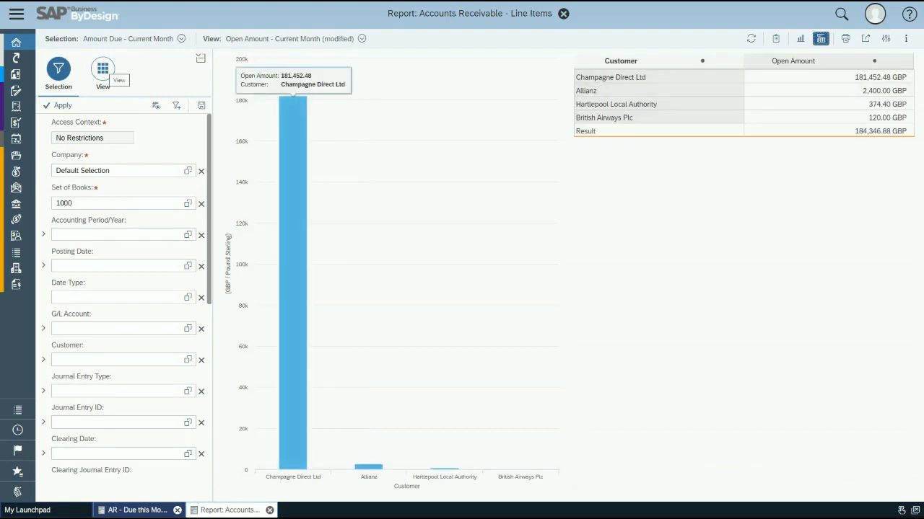
left_click(104, 72)
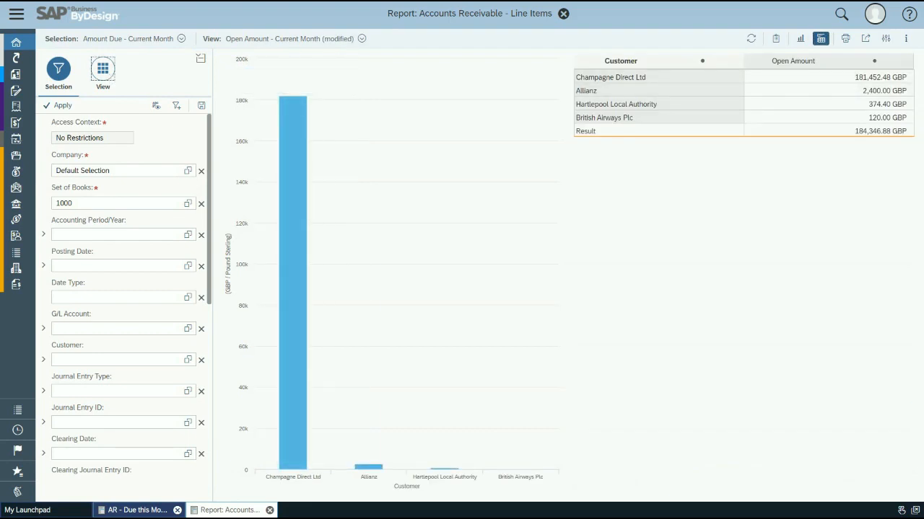
left_click(204, 123)
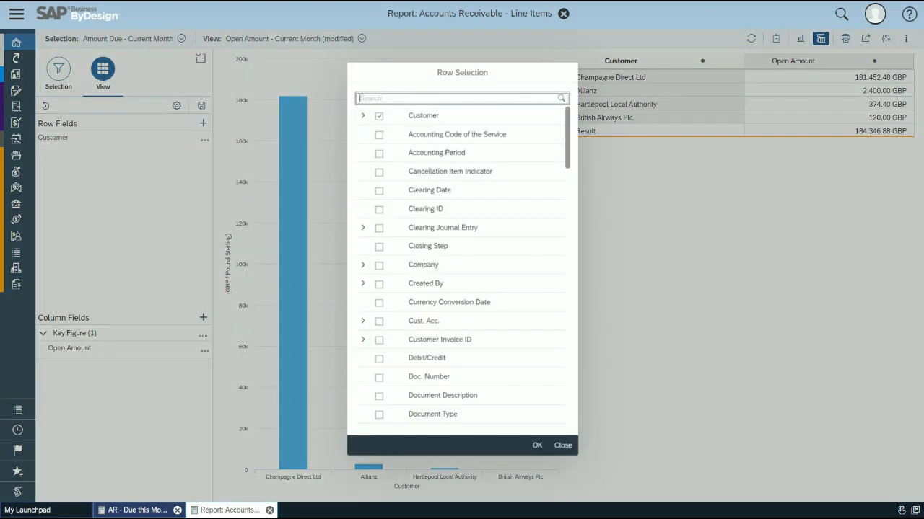
type("net du")
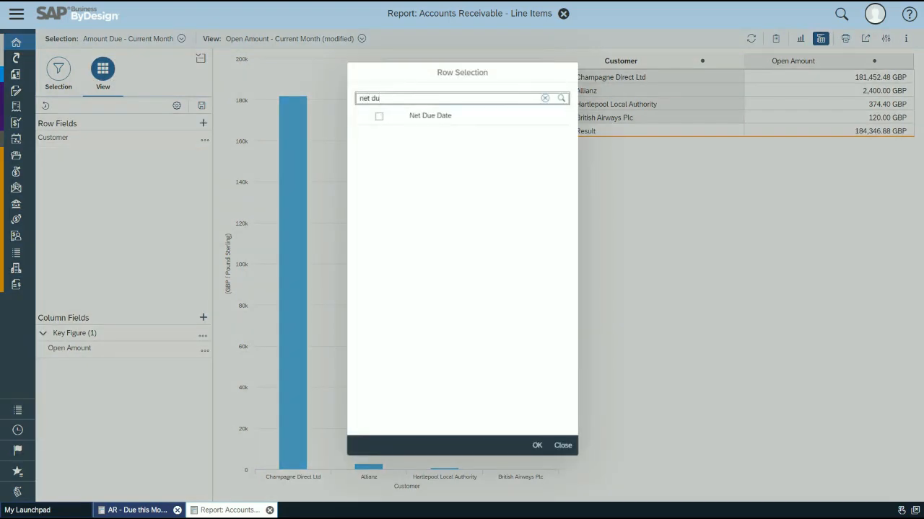
left_click(378, 116)
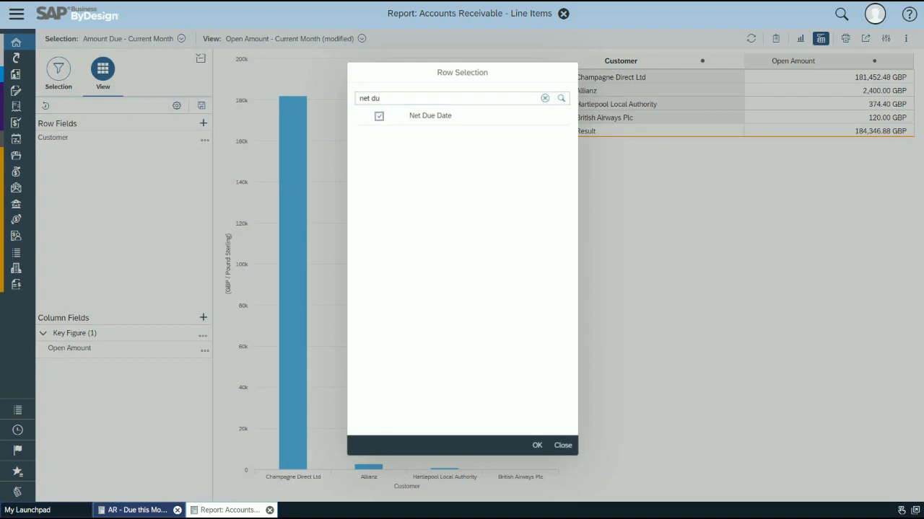
left_click(537, 445)
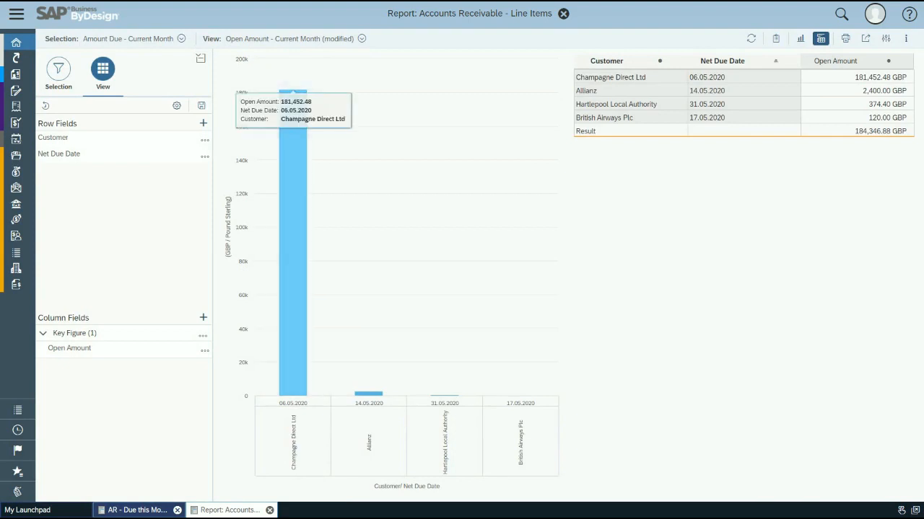
Step: Collapse the report settings pane, switch the selection to Amount Due - Last month and inspect the tallest bar's details
left_click(201, 58)
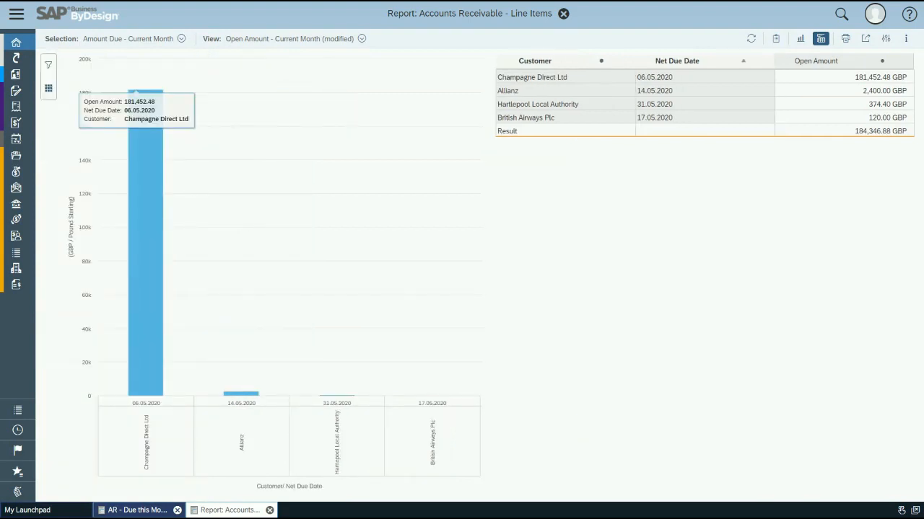
left_click(181, 38)
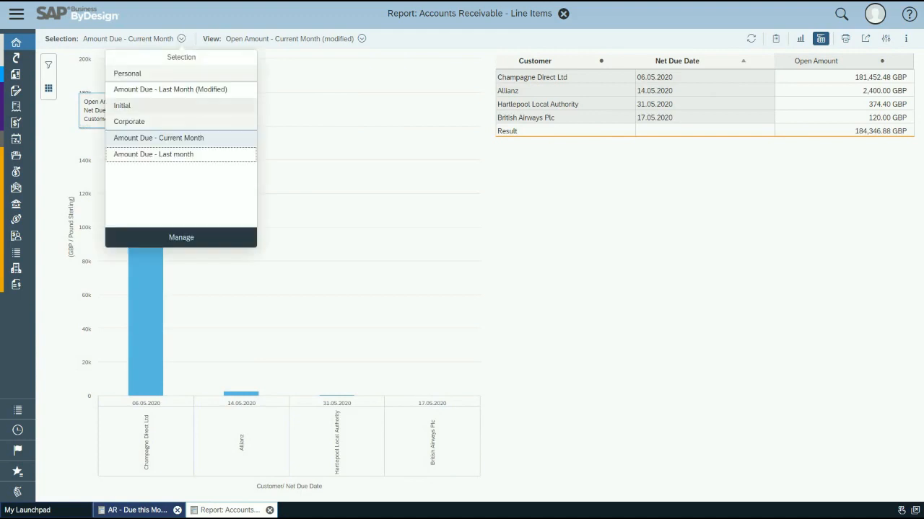
left_click(188, 154)
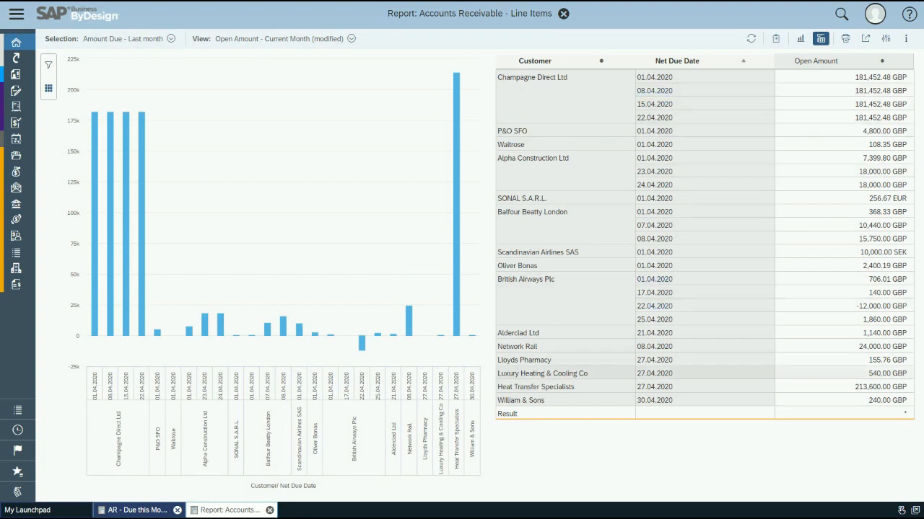
mouse_move(456, 79)
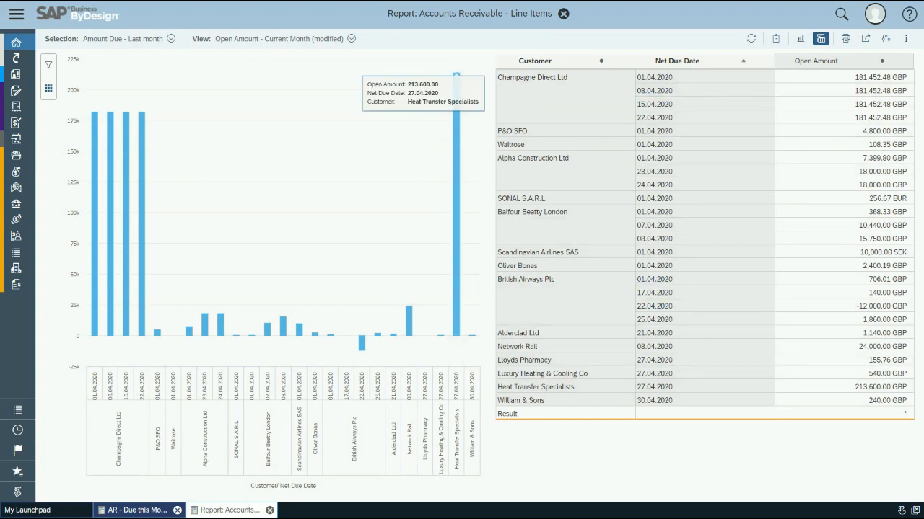
Step: Close the Accounts Receivable - Line Items report and the AR - Due this Month page to return to the launchpad
left_click(563, 13)
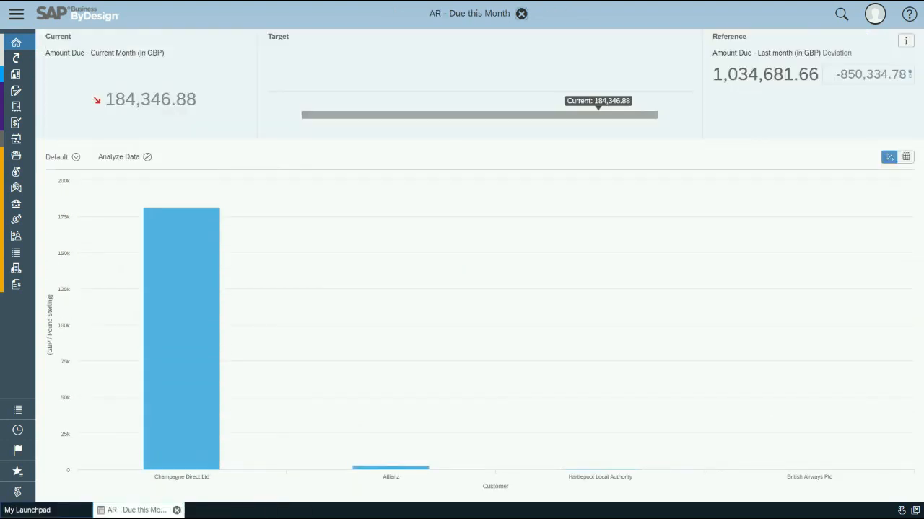
left_click(522, 13)
scroll(469, 274, "down", 1)
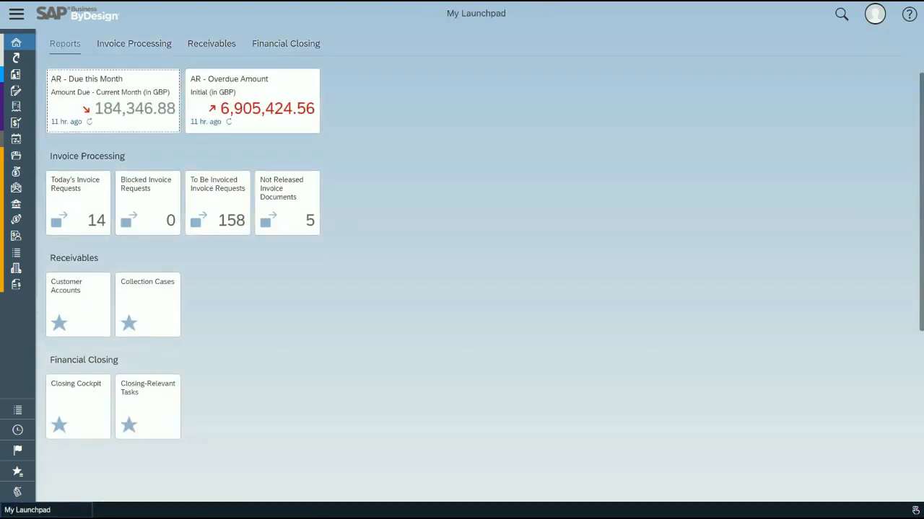
Step: Open the AR - Overdue Amount data for analysis and display it full width in the Aging List for Receivables view
left_click(252, 101)
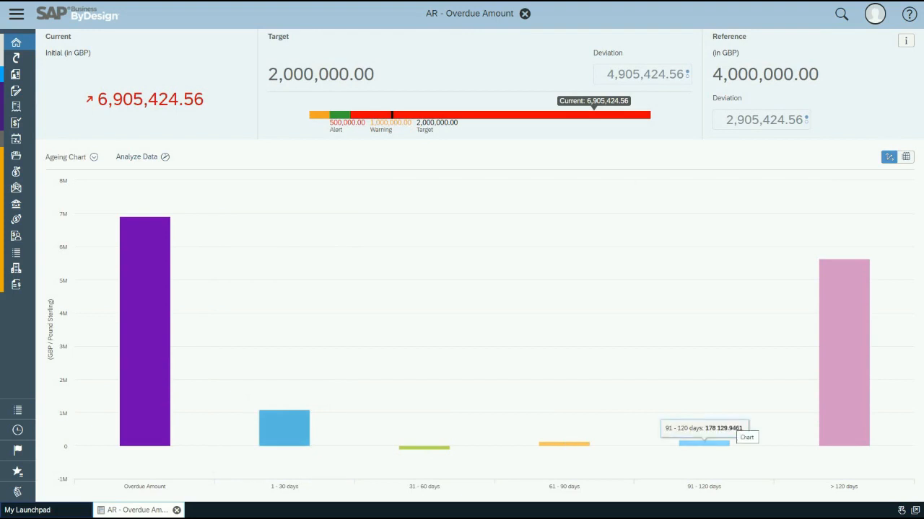
left_click(136, 157)
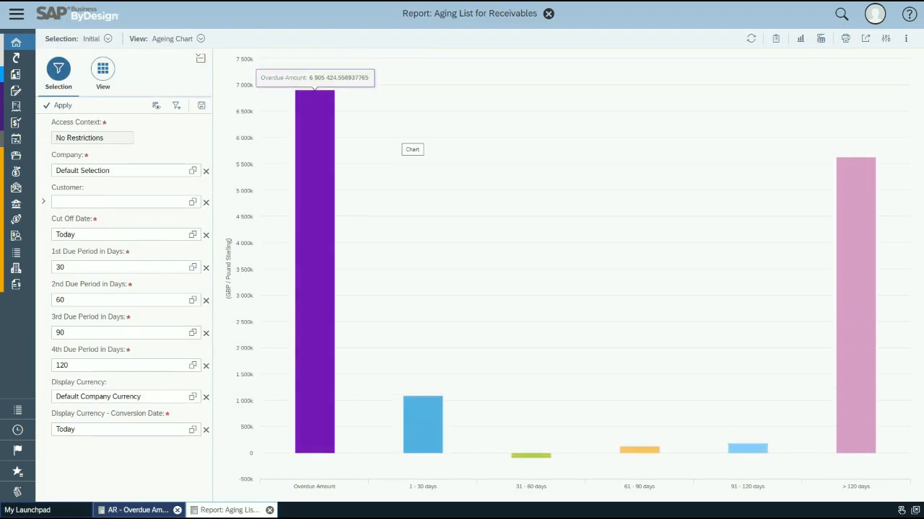
left_click(200, 38)
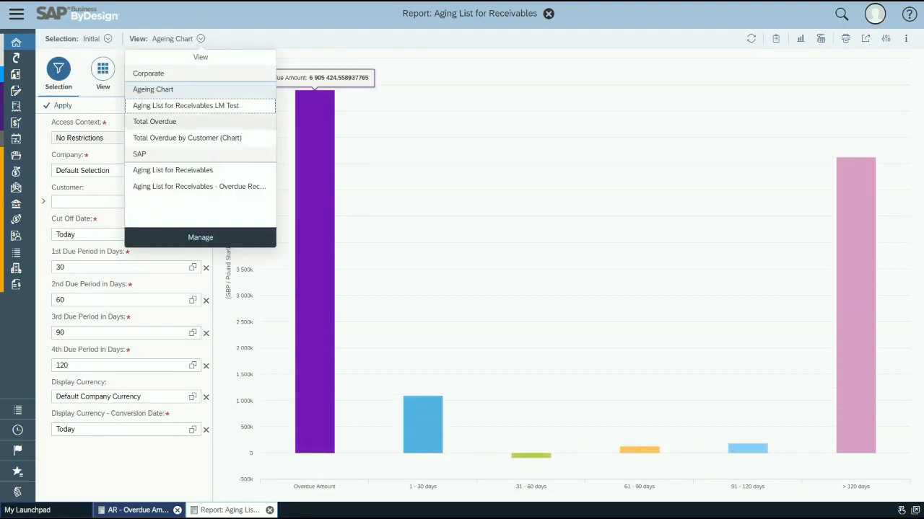
left_click(173, 171)
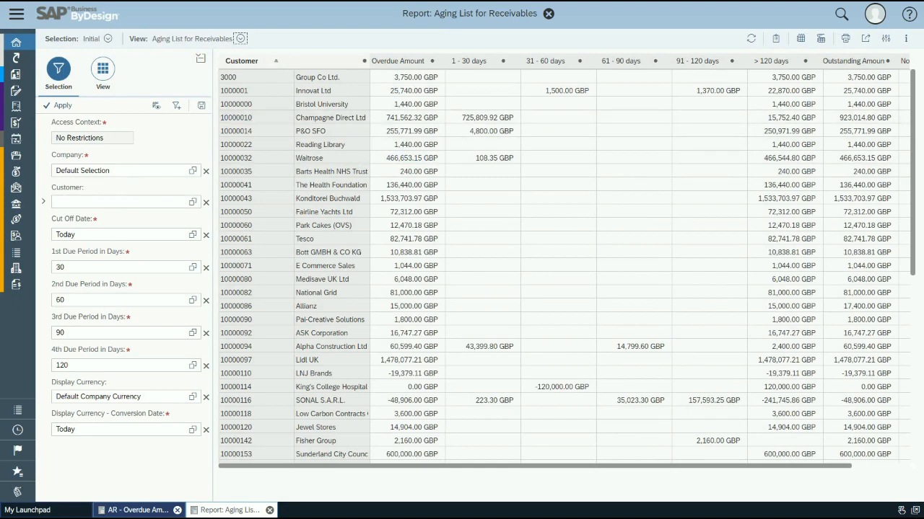
left_click(201, 58)
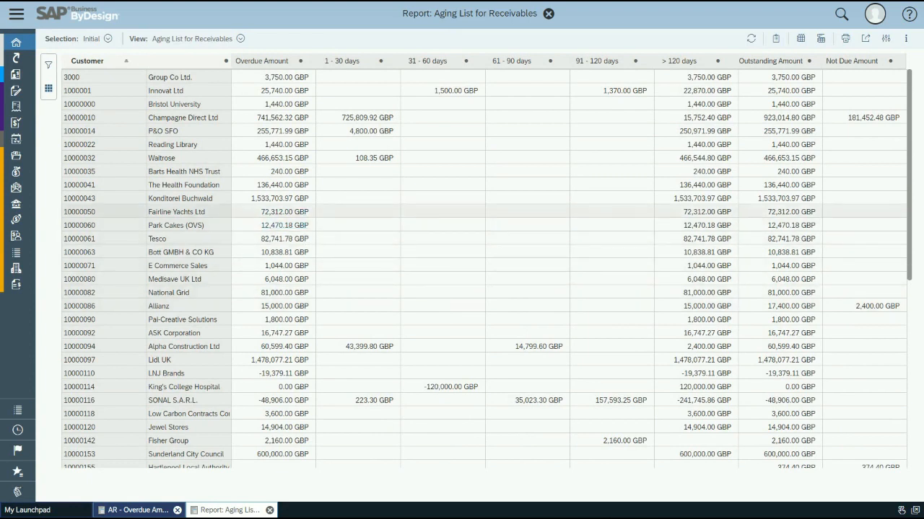
Step: Drill down from Waitrose in the aging list to the AR Open Items - Invoices and Payments report
left_click(164, 159)
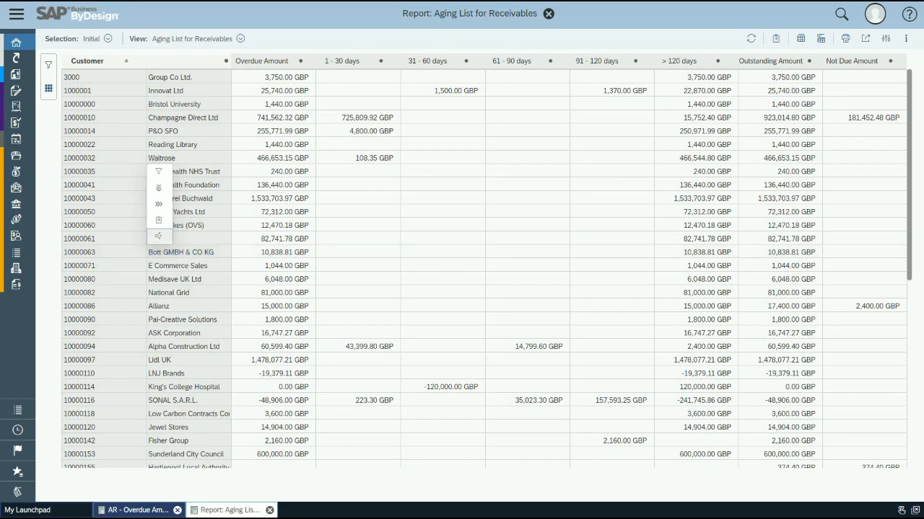
left_click(158, 236)
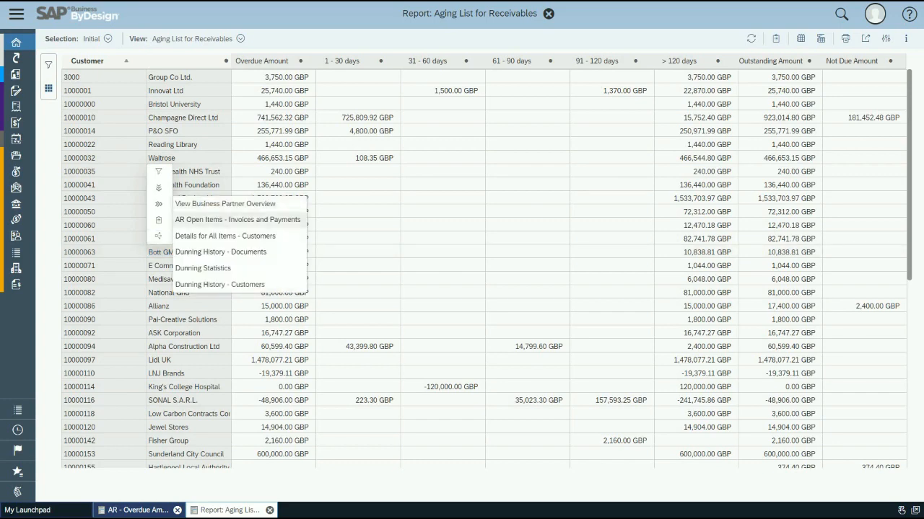
left_click(238, 219)
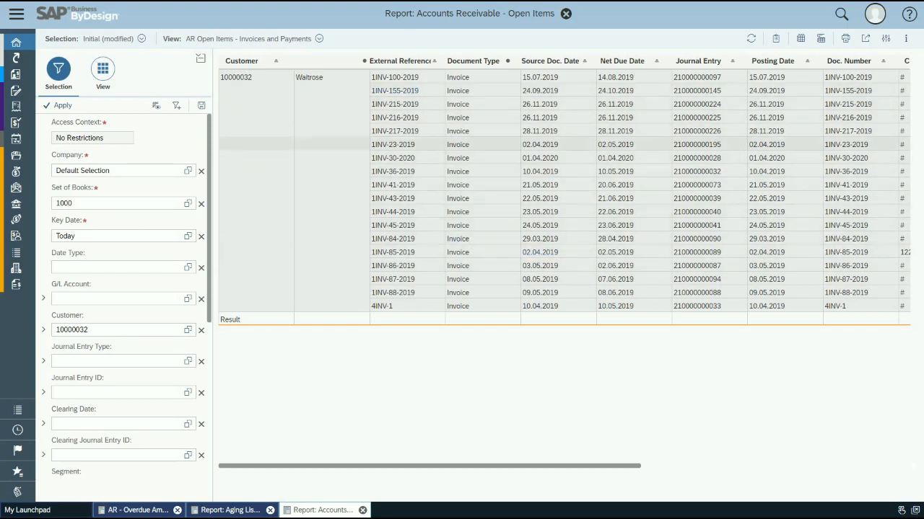
Step: Open Waitrose's business partner overview from the open items report and continue to its corporate account overview
left_click(309, 77)
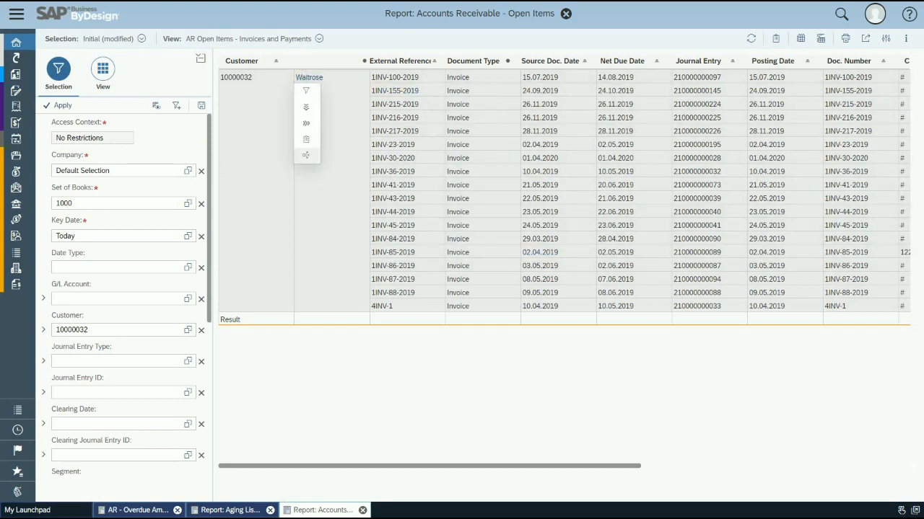
left_click(306, 155)
left_click(372, 146)
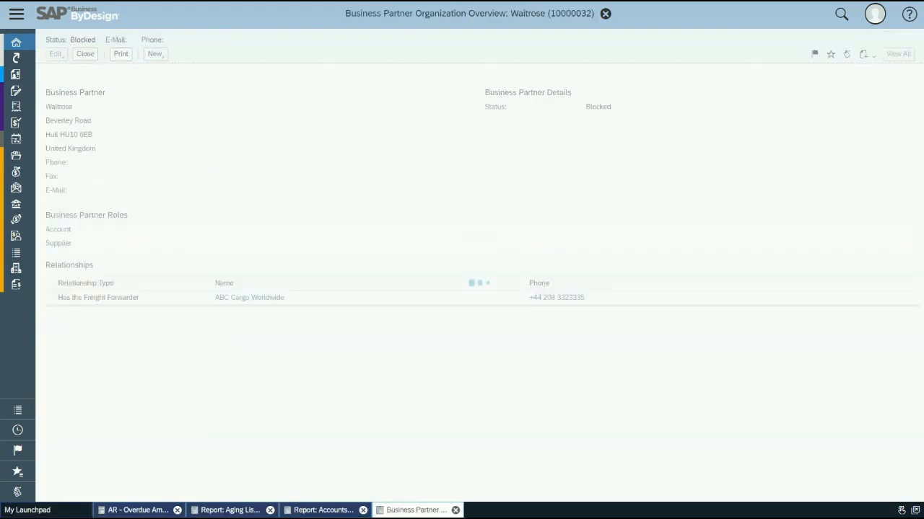
left_click(57, 243)
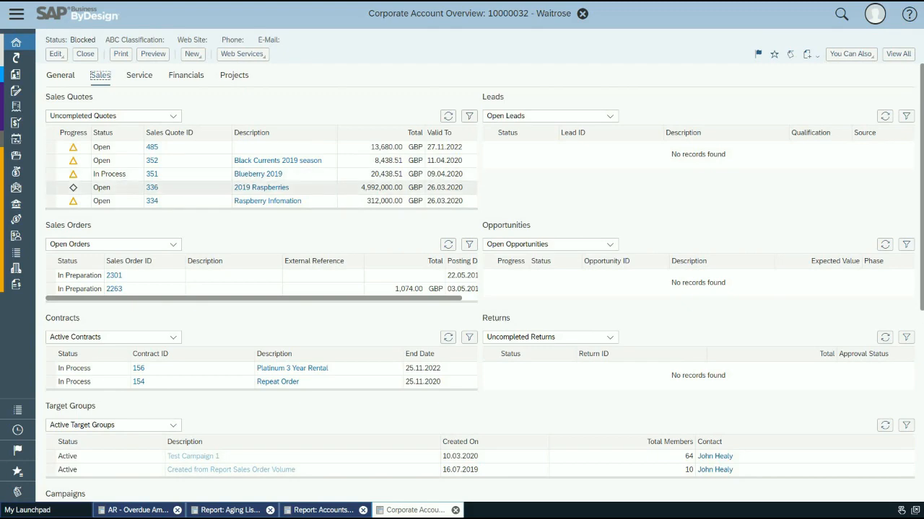
Step: Review the account's sales information, including orders, contracts, target groups, activities and sales history
scroll(480, 281, "down", 5)
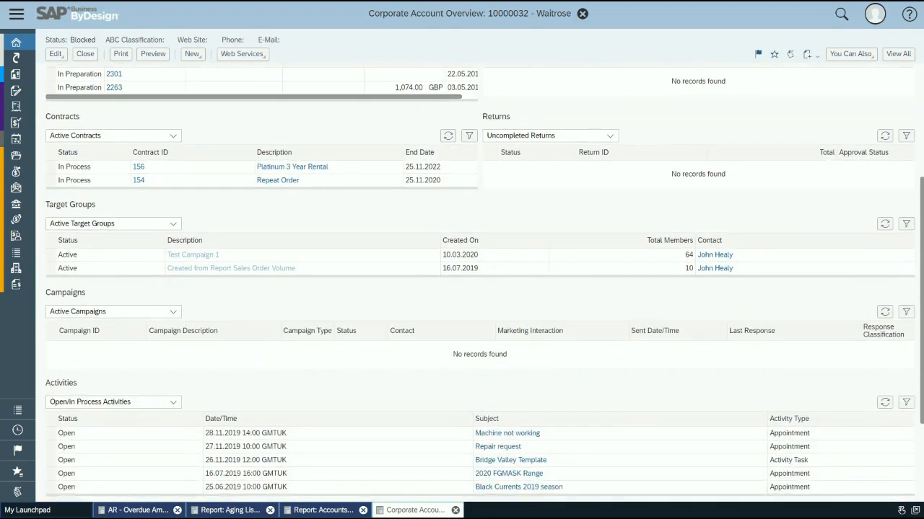
scroll(480, 281, "down", 3)
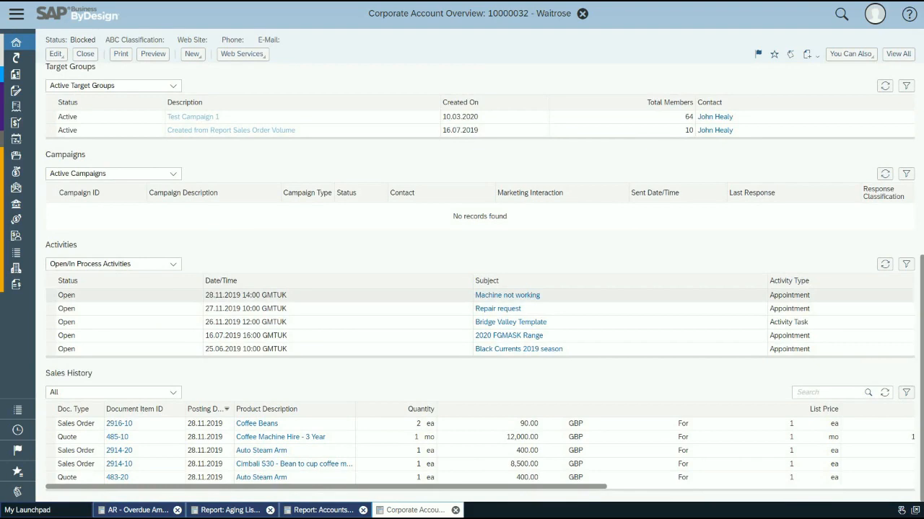
scroll(480, 281, "up", 7)
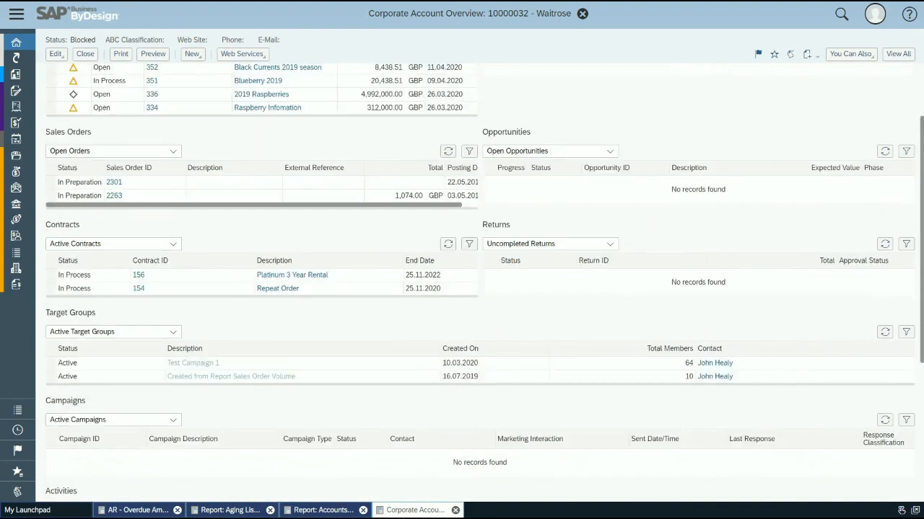
scroll(480, 281, "up", 1)
Step: From the account's financial open items, open the invoice dated 29.03.2019 and display its document flow
left_click(186, 75)
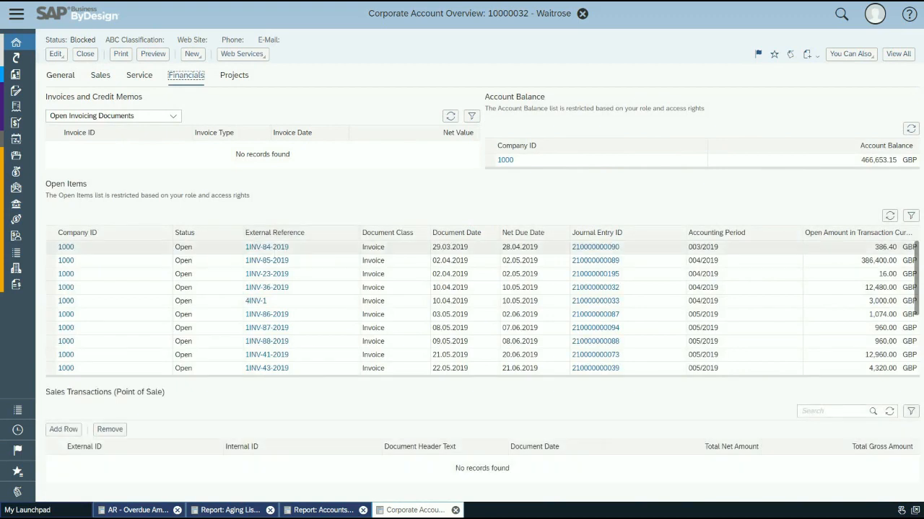
left_click(266, 260)
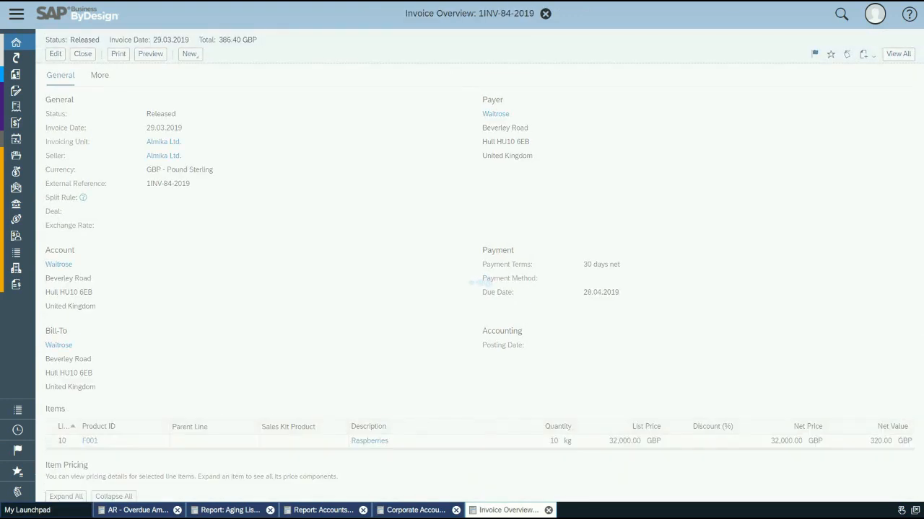
left_click(100, 75)
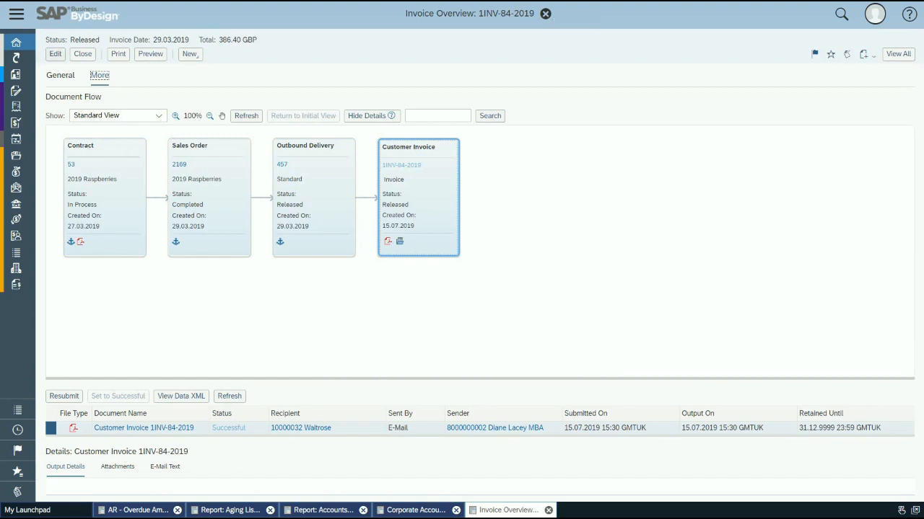
Step: Return to the launchpad and open Today's Invoice Requests
left_click(27, 42)
key("Return")
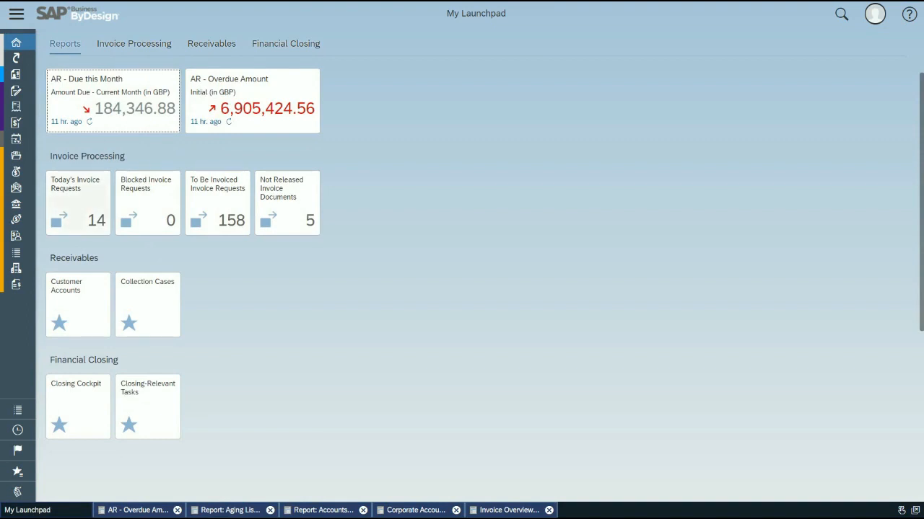
left_click(77, 203)
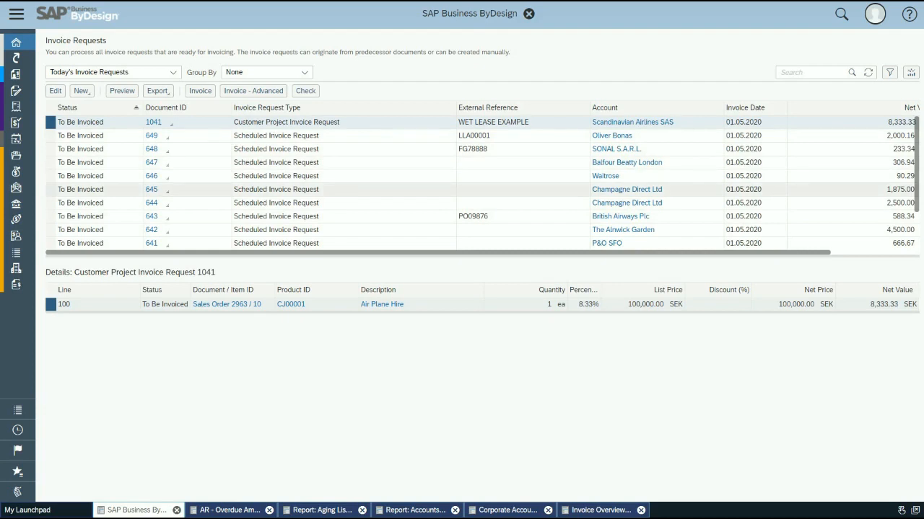
Step: Create invoices from the scheduled requests for Oliver Bonas, SONAL S.A.R.L., Balfour Beatty London and Waitrose, and release them
left_click(80, 136)
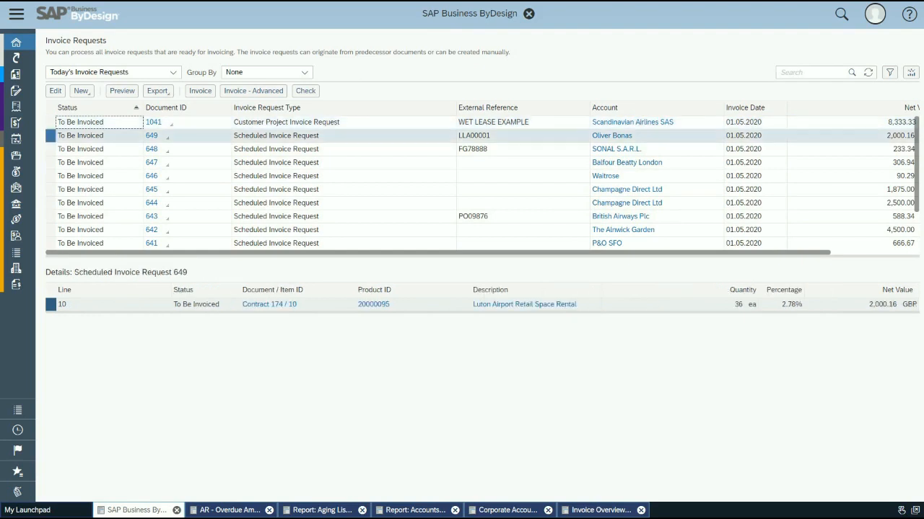
left_click(50, 176, "ctrl")
left_click(51, 163, "ctrl")
left_click(51, 149, "ctrl")
left_click(200, 90)
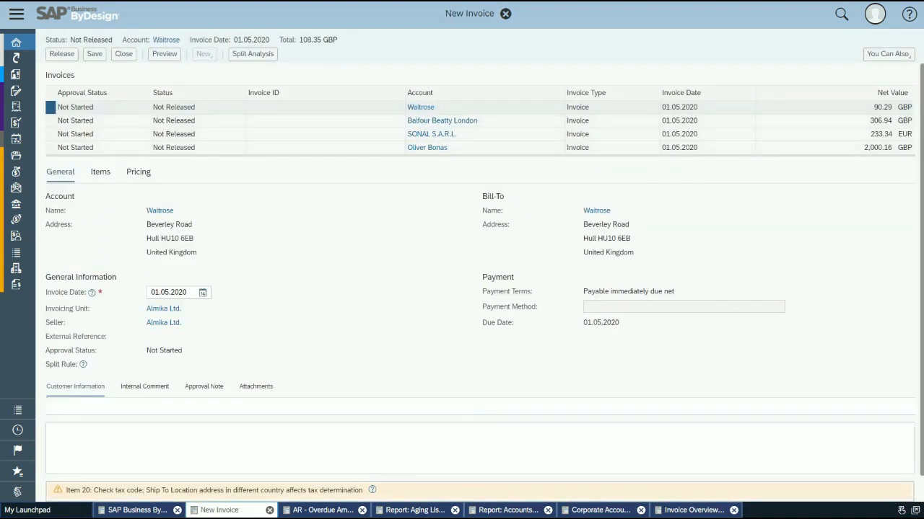
left_click(62, 54)
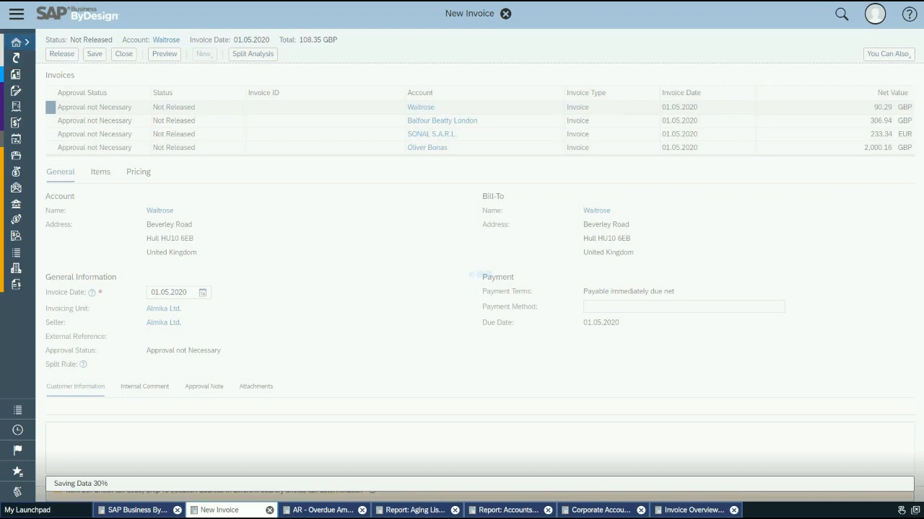
left_click(16, 14)
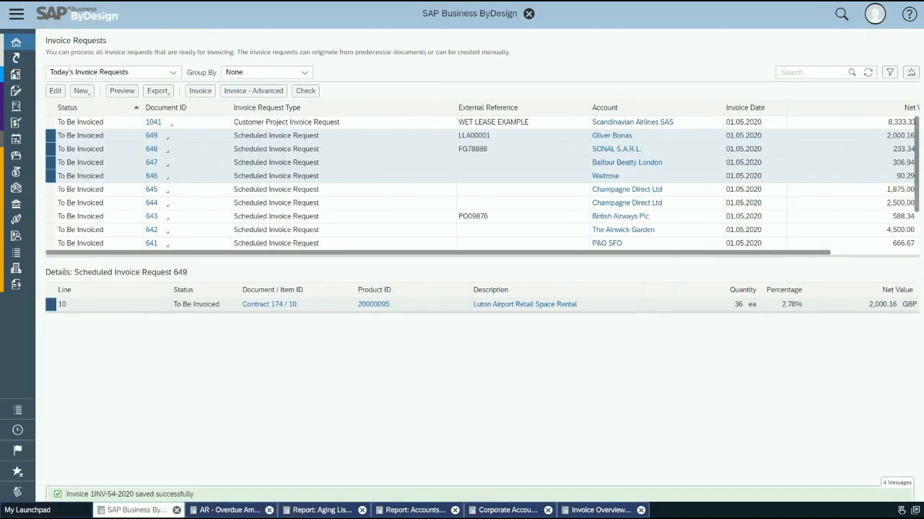
Step: Return to the launchpad, open Collection Cases, and open the Barts Health NHS Trust case for processing
left_click(16, 15)
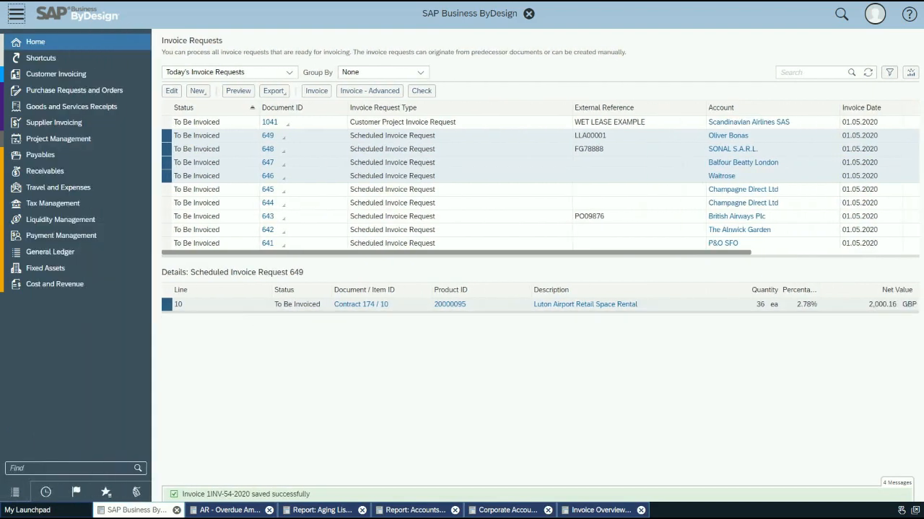
left_click(72, 42)
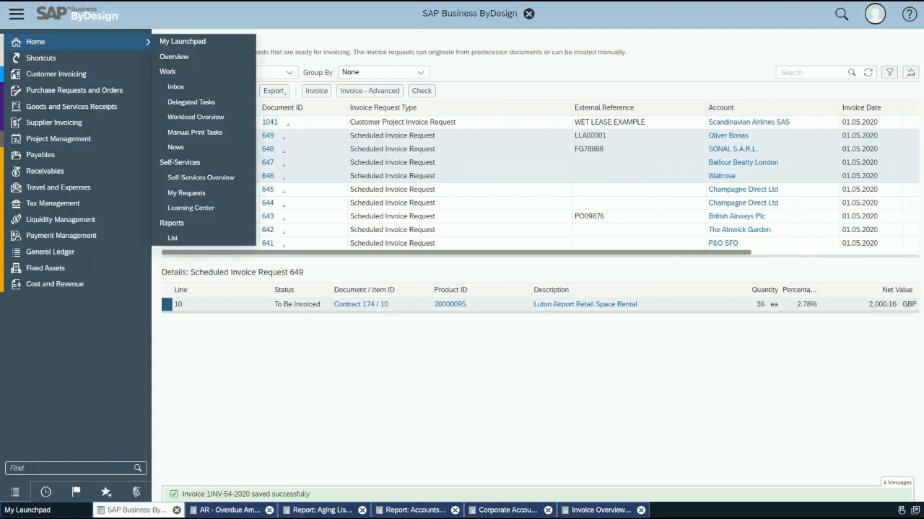
left_click(182, 42)
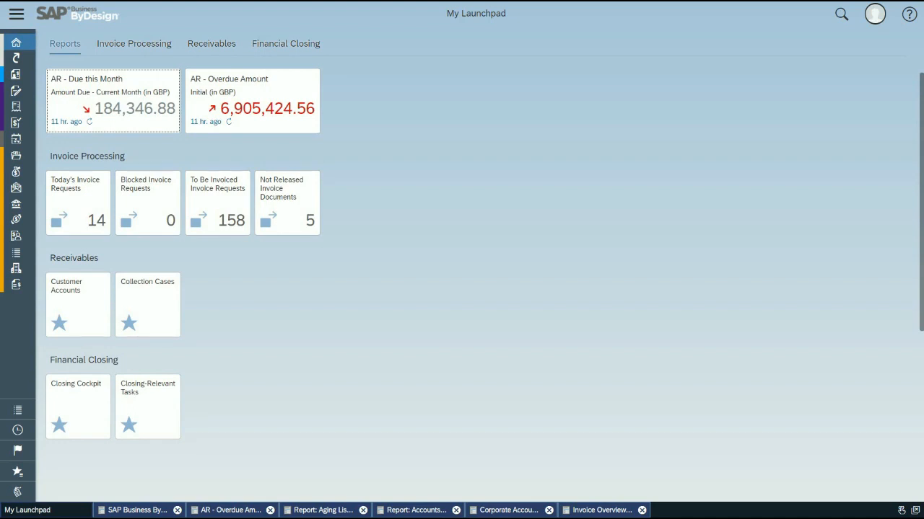
left_click(148, 305)
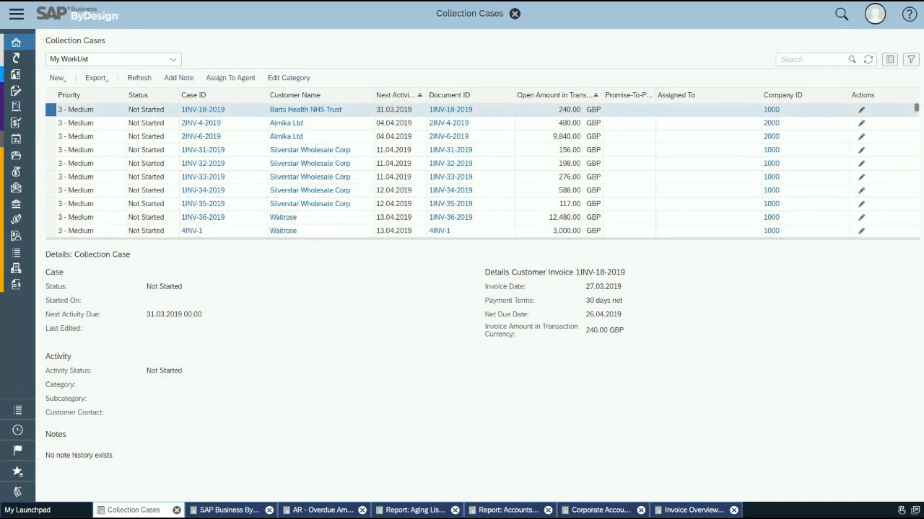
left_click(203, 110)
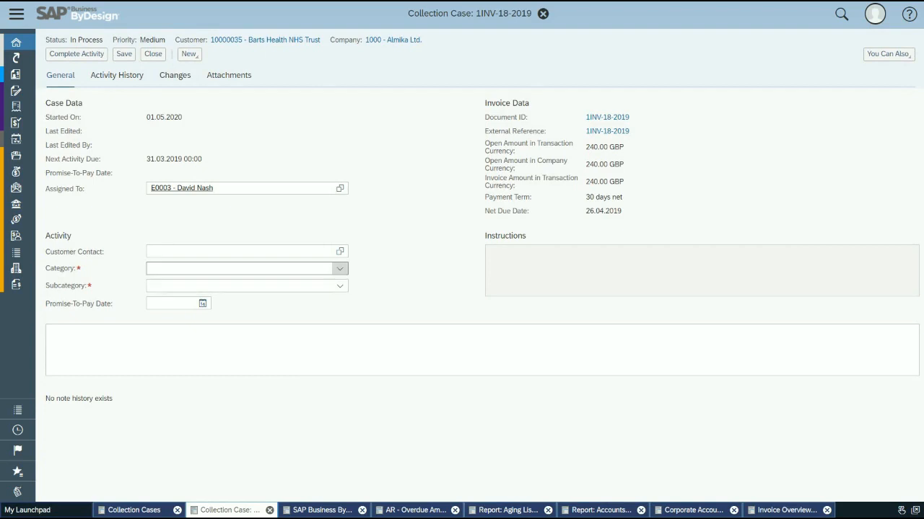
Step: Choose the listed customer contact, category Potential liquidity shortage at customer, subcategory Promise-To-Pay Date, and promise-to-pay date 29.05.2020 for the case activity
left_click(340, 251)
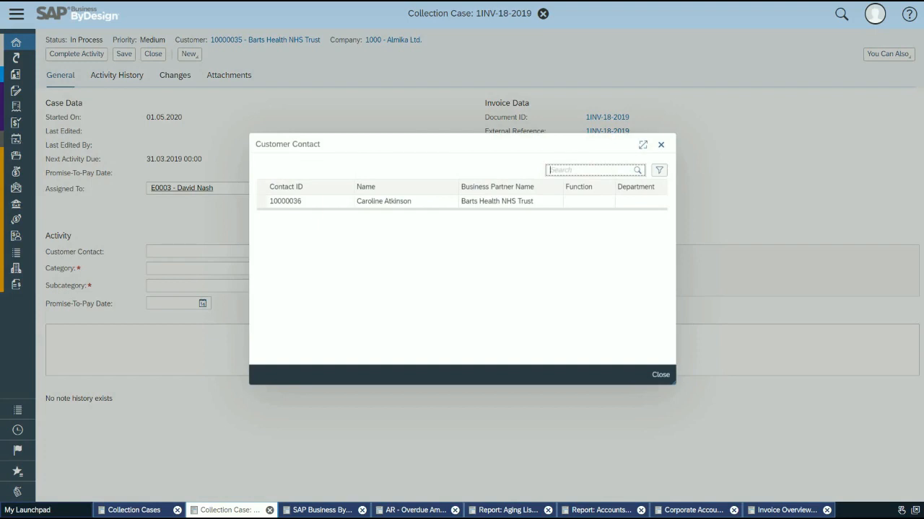
left_click(384, 201)
left_click(340, 268)
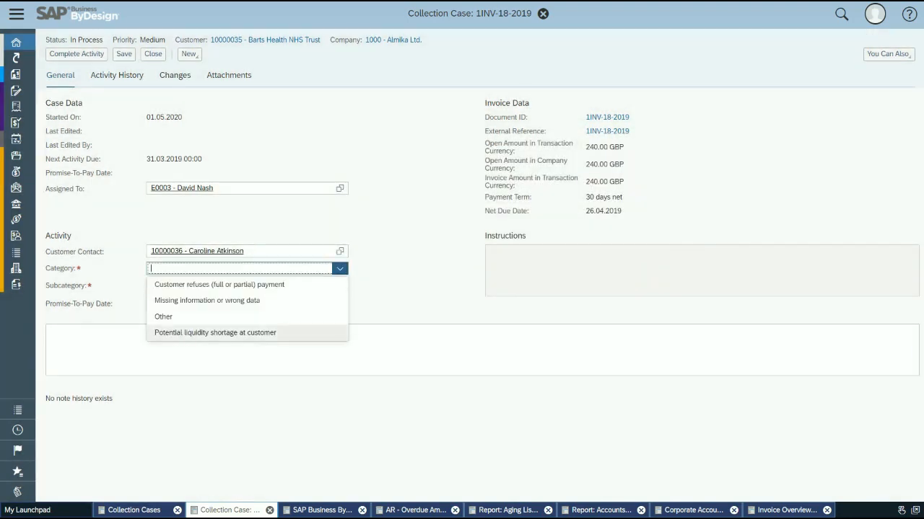
left_click(215, 333)
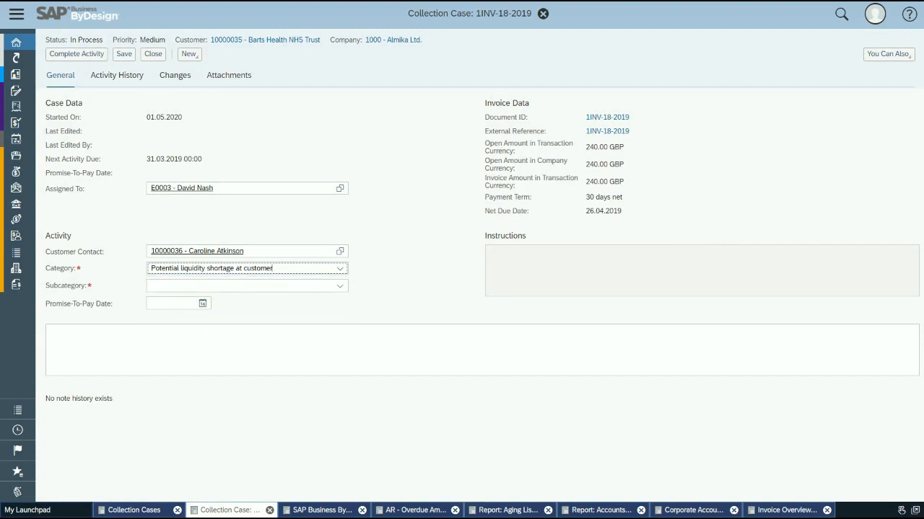
left_click(340, 286)
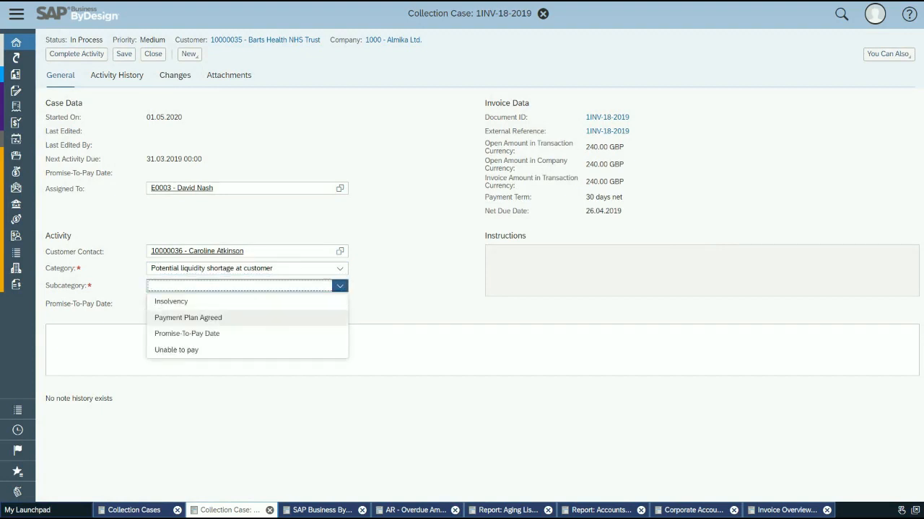
left_click(187, 334)
left_click(202, 304)
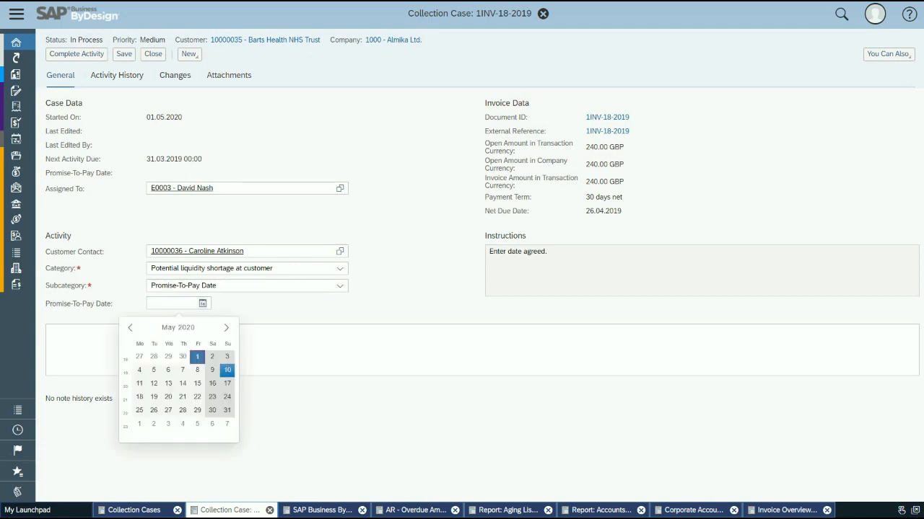
left_click(197, 410)
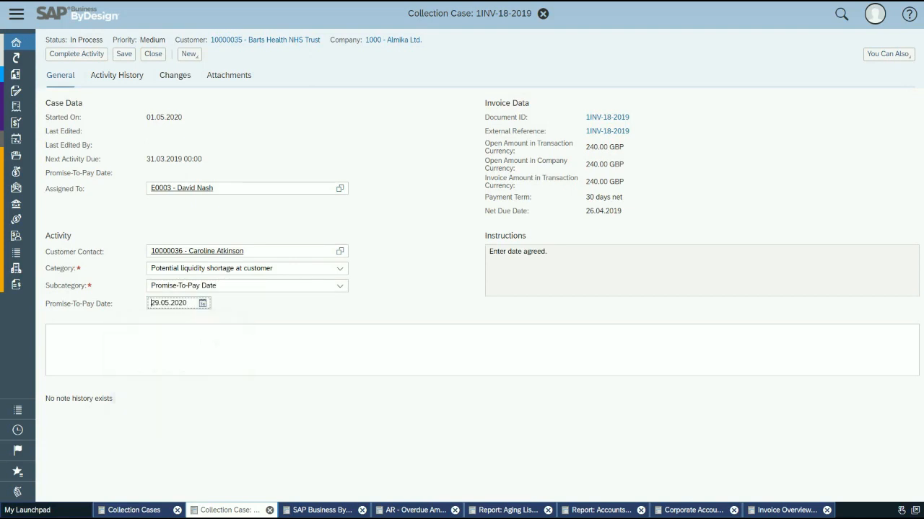
Step: Add the note "Pay on delayed date", complete the activity, and close the collection case
left_click(51, 332)
type("enter")
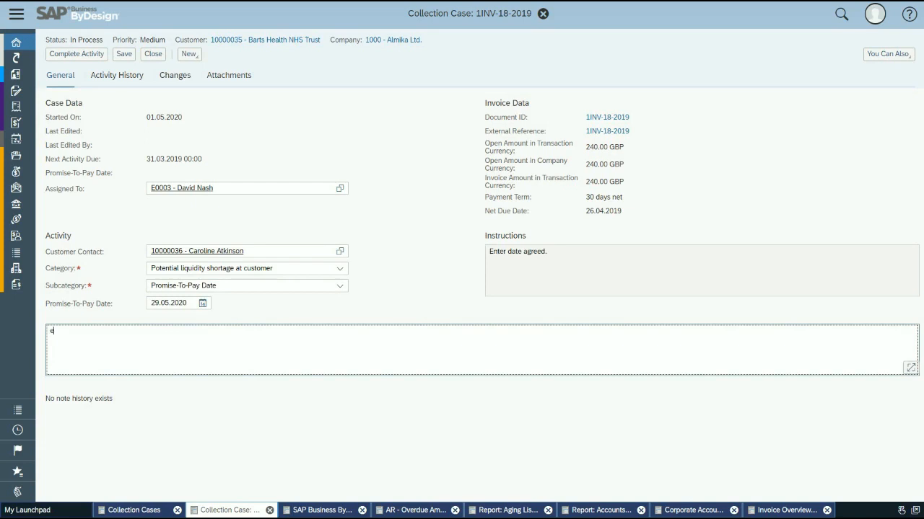
key("BackSpace")
key("BackSpace")
key("BackSpace")
key("BackSpace")
key("BackSpace")
type("Pay on delayed date")
left_click(77, 54)
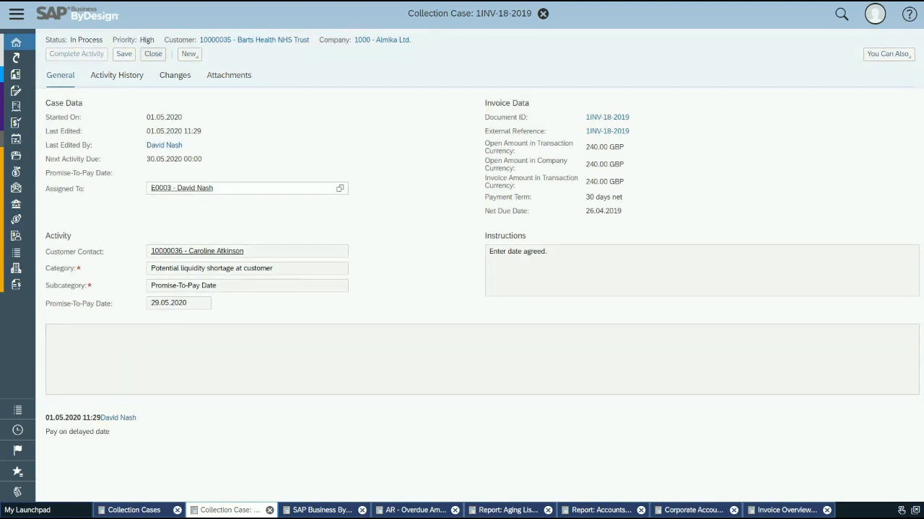
left_click(153, 54)
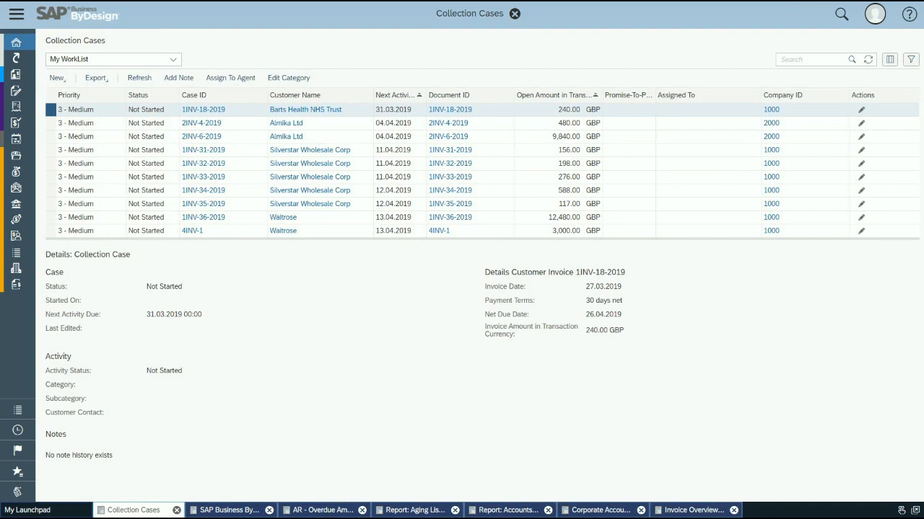
Step: Return to the launchpad and open the Closing Cockpit to review the period-end closes
left_click(16, 14)
mouse_move(29, 42)
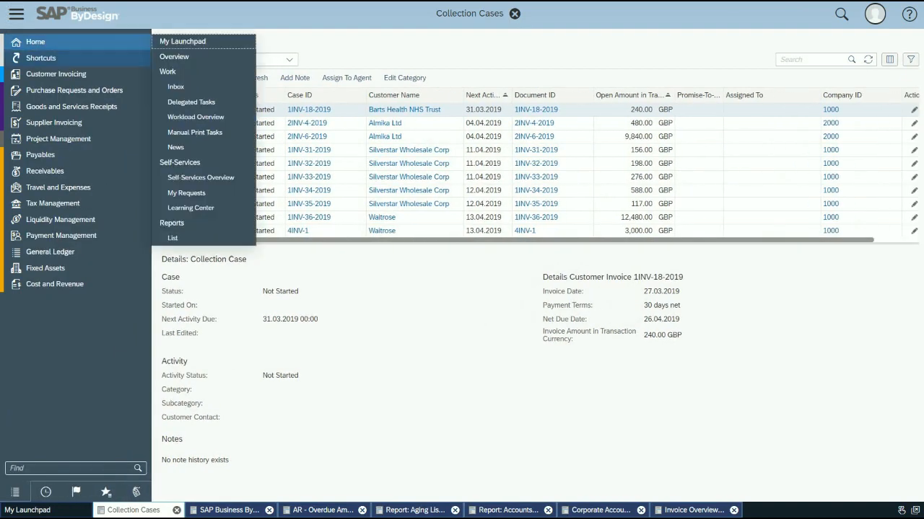
left_click(182, 41)
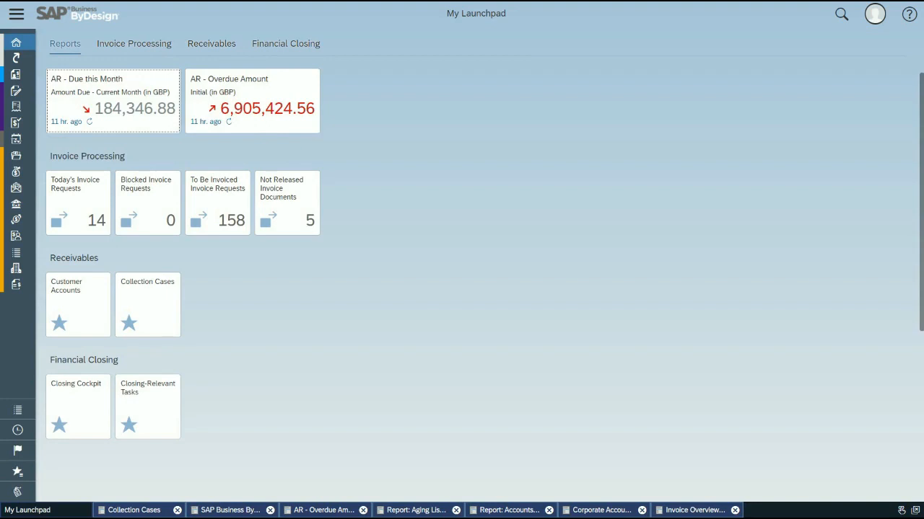
left_click(78, 406)
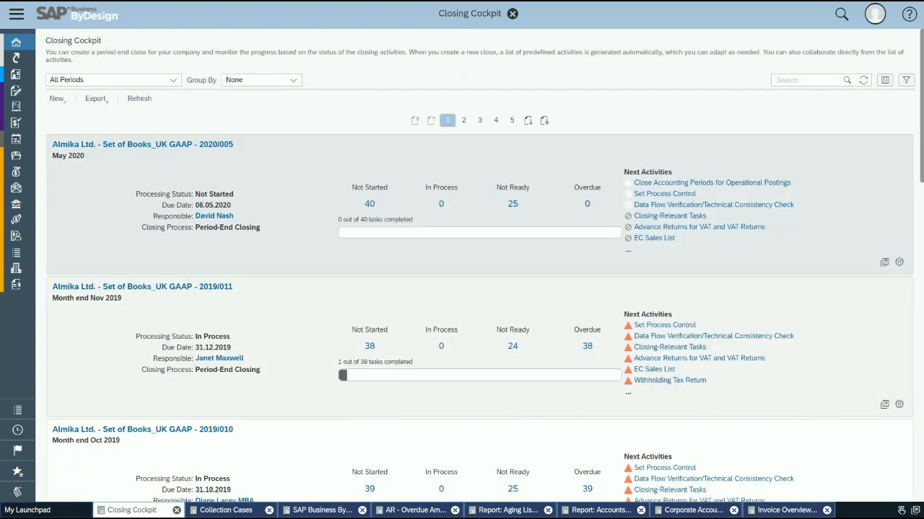
Step: Examine the closing activities of Almika Ltd.'s May 2020 UK GAAP period-end close, then close it and the cockpit
left_click(142, 144)
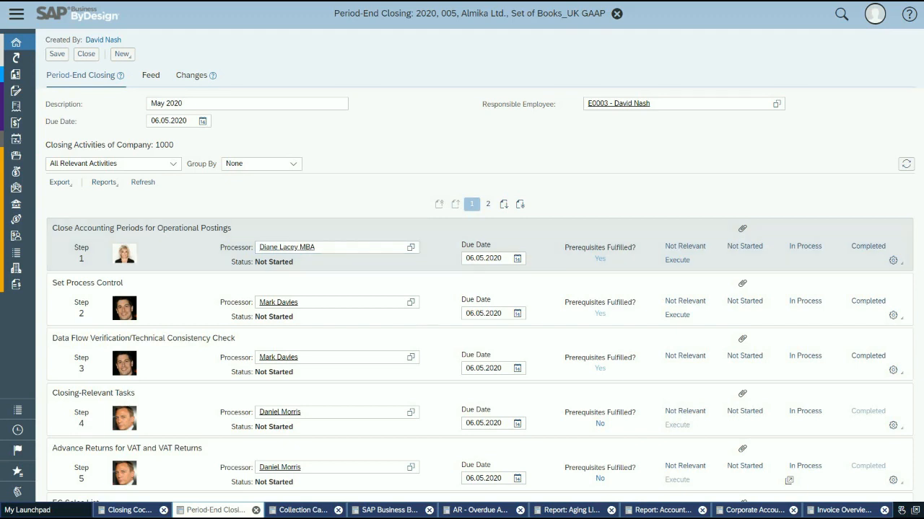
left_click(86, 55)
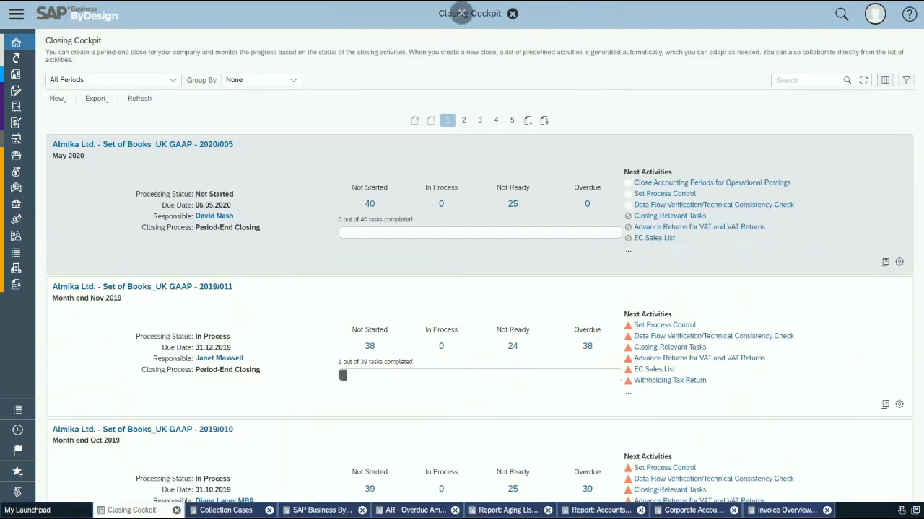
left_click(461, 33)
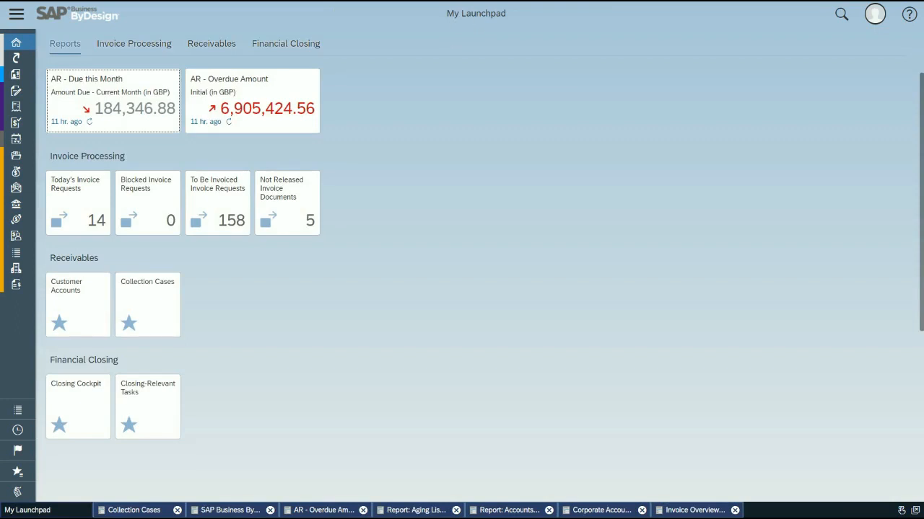